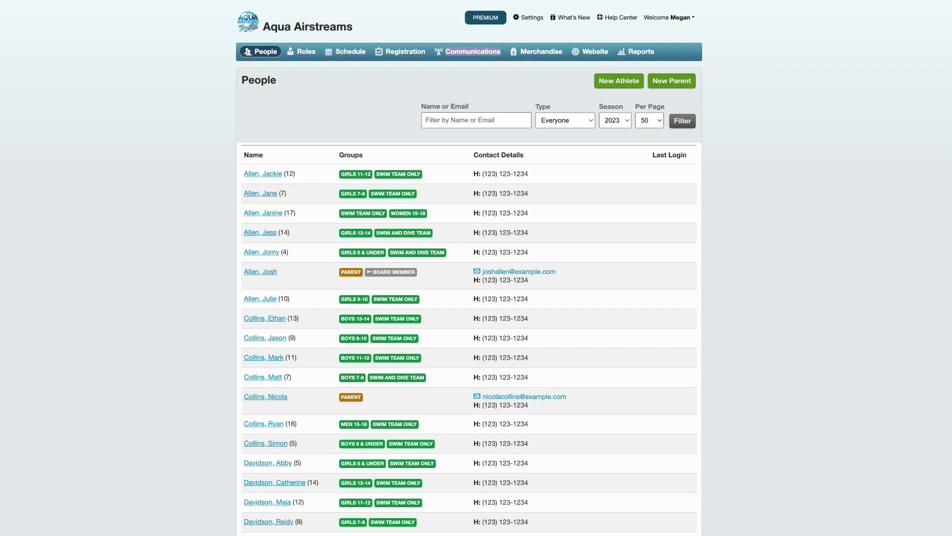
Start a new email message in the Communications Center and look up recipients matching "dive"
click(473, 52)
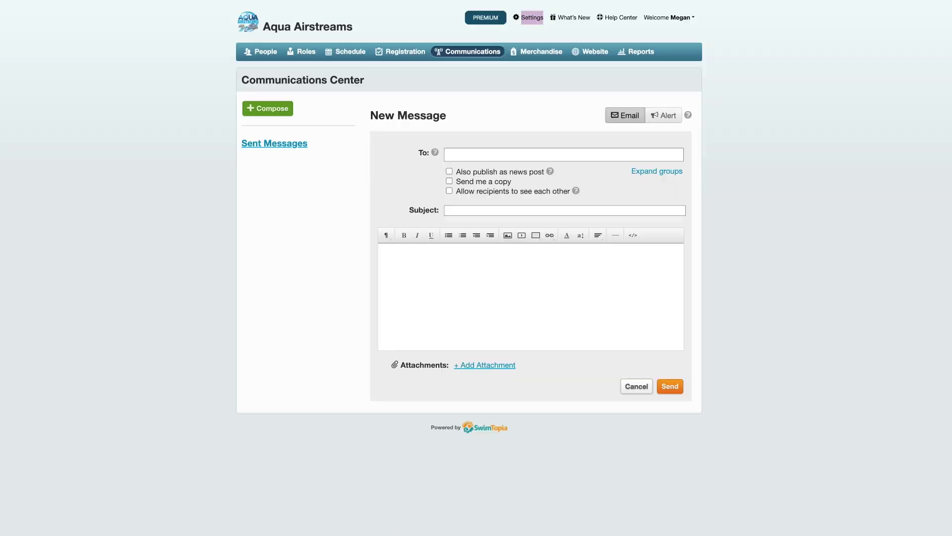
click(480, 156)
text(dive)
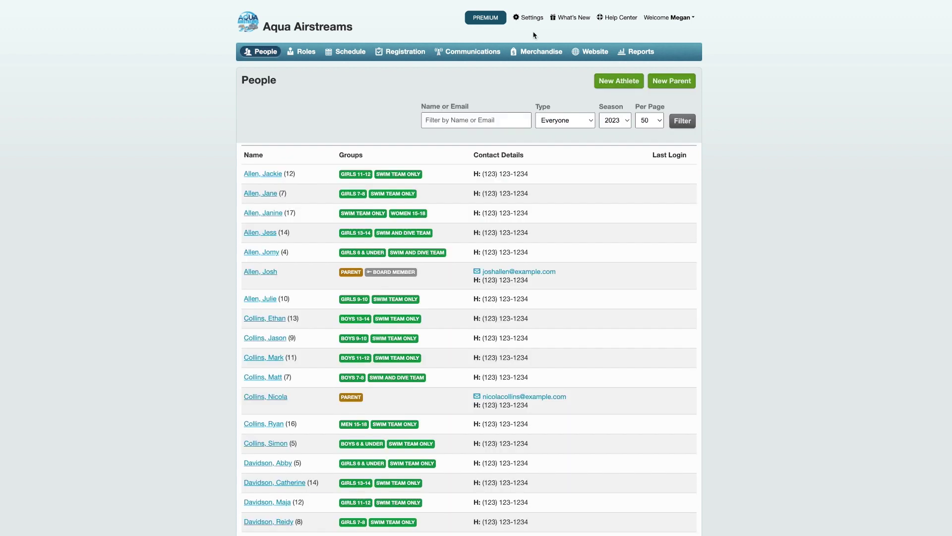
Open the Athlete Roster Groups settings and switch the roster groups feature off and back on
click(532, 19)
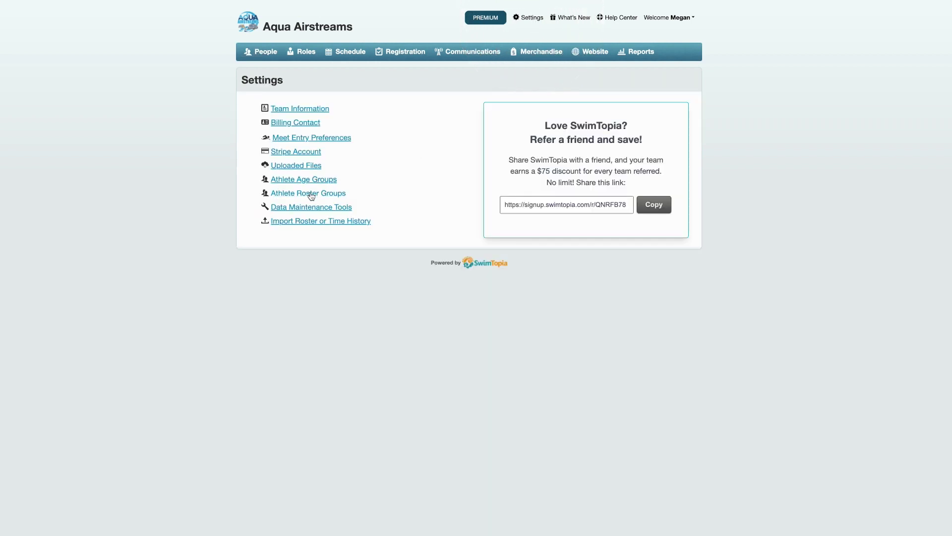
click(310, 194)
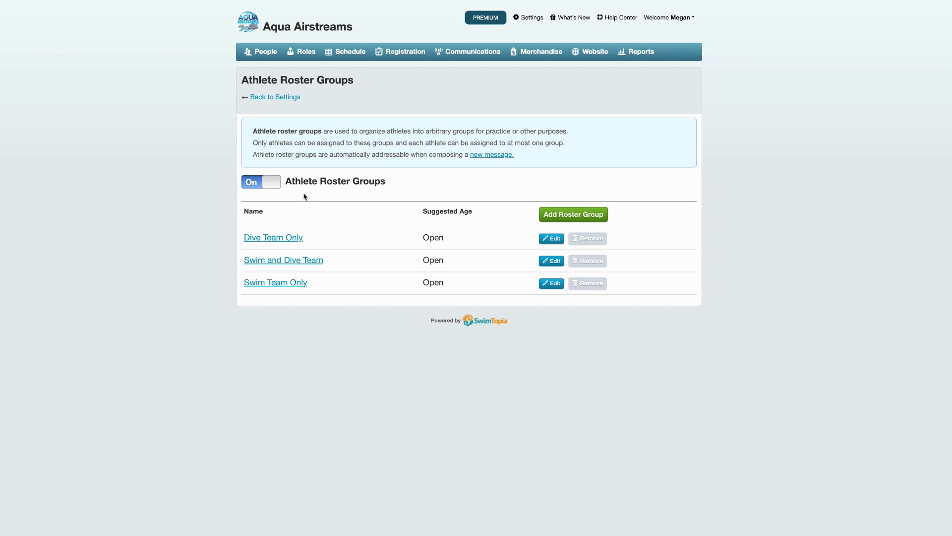
click(271, 188)
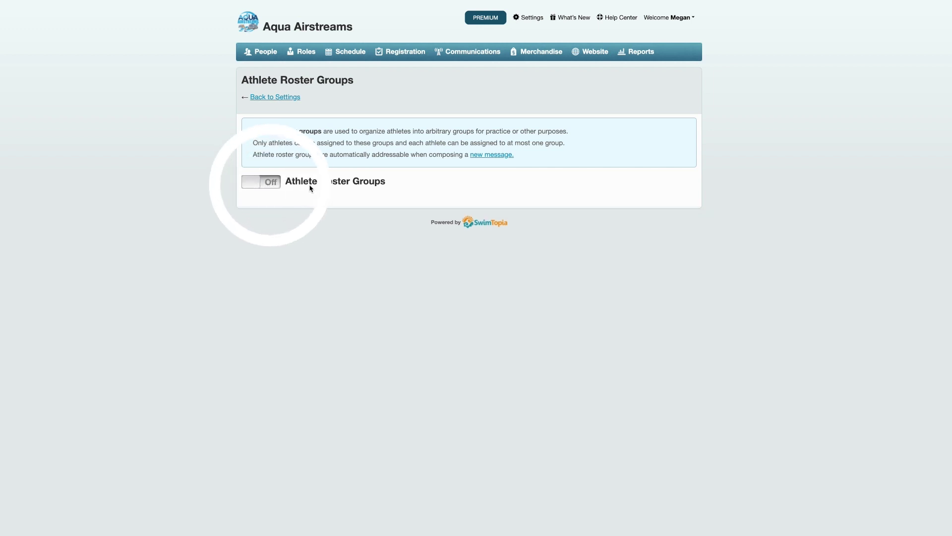
click(252, 187)
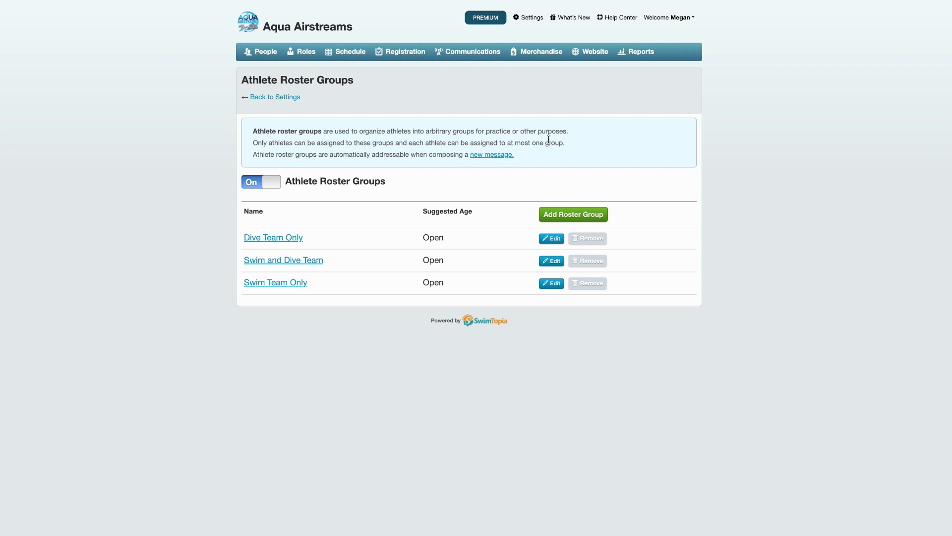
Review the team's Athlete Age Groups list in the settings and return to the settings overview
click(534, 19)
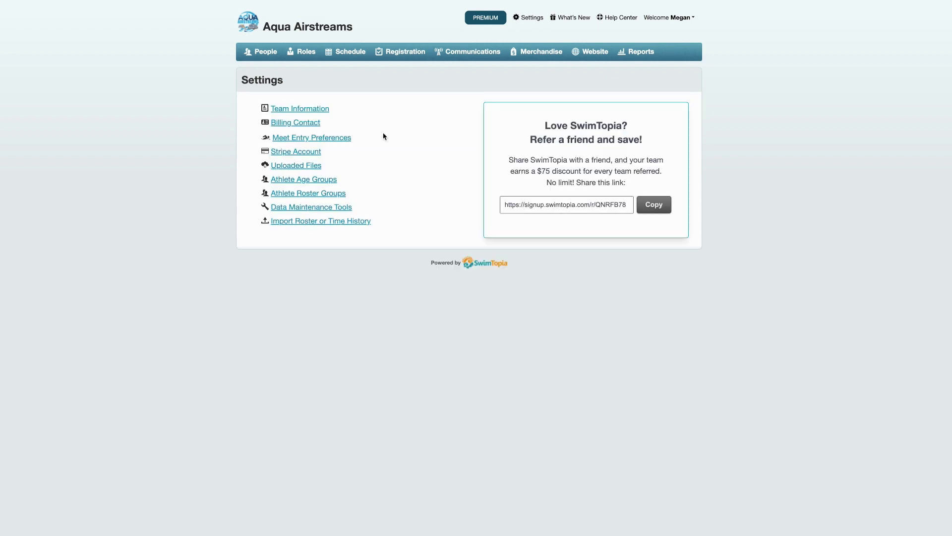
click(308, 180)
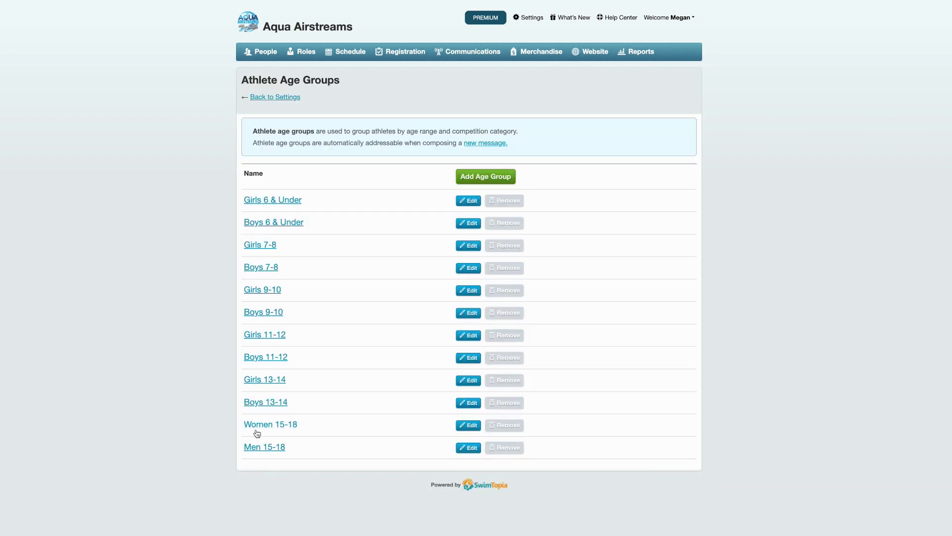
click(289, 98)
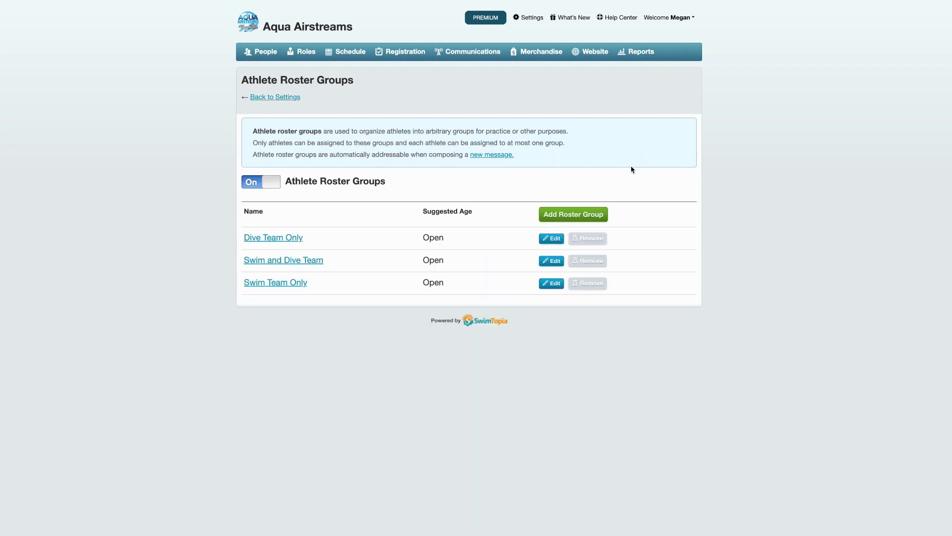
Create a non-competitive athlete roster group named "Junior Swim Group" with a suggested age range of 4–7
click(585, 219)
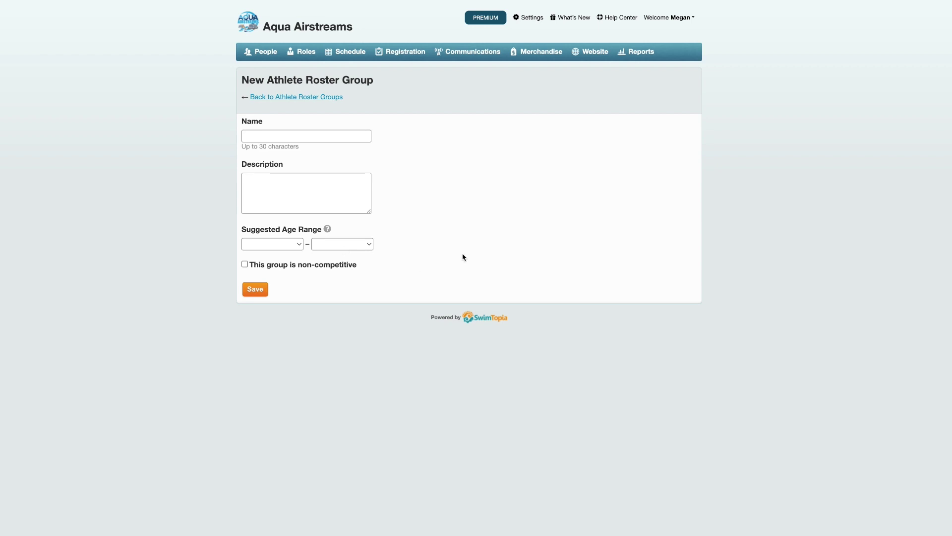
click(277, 136)
text(Junior Swim Group)
click(287, 244)
click(285, 293)
click(244, 264)
click(260, 291)
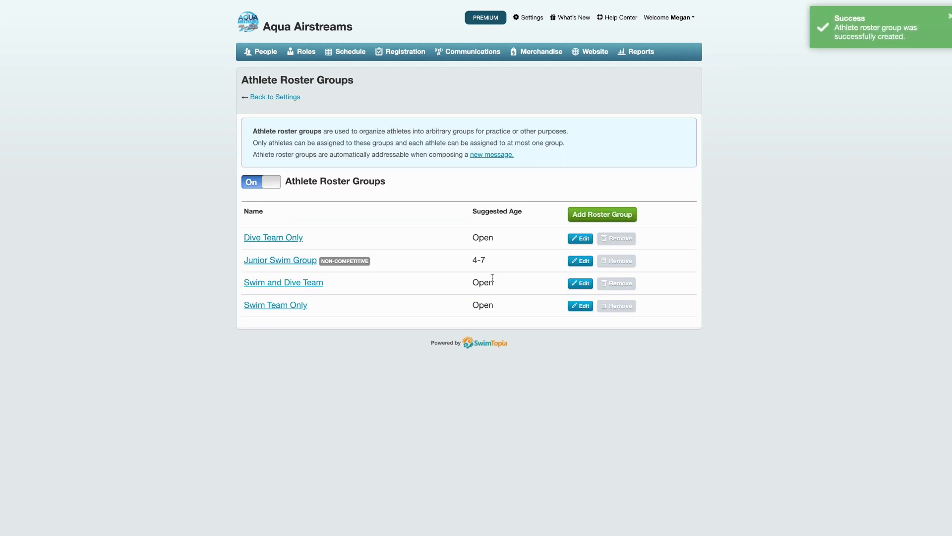
Create an athlete roster group named "Swim Group" with a suggested age range of 5–18
click(636, 213)
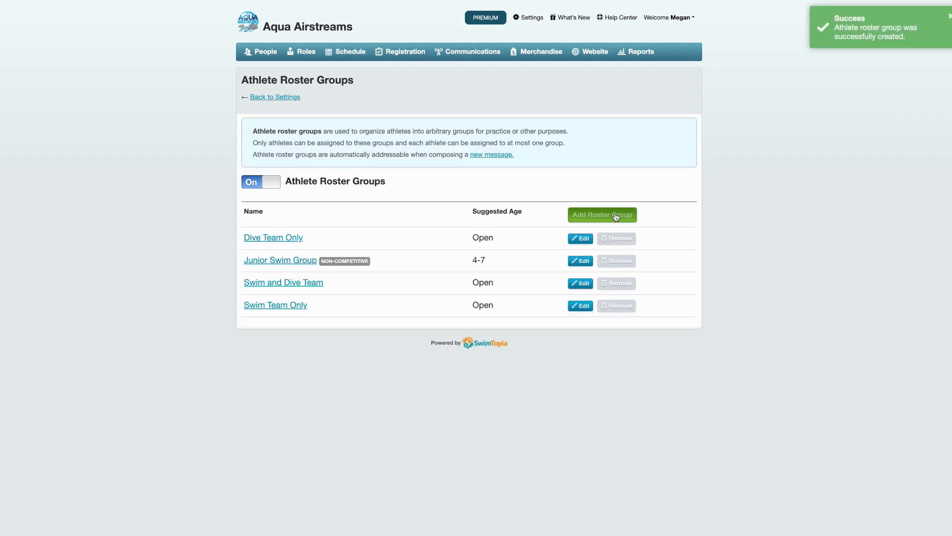
text(Swim Group)
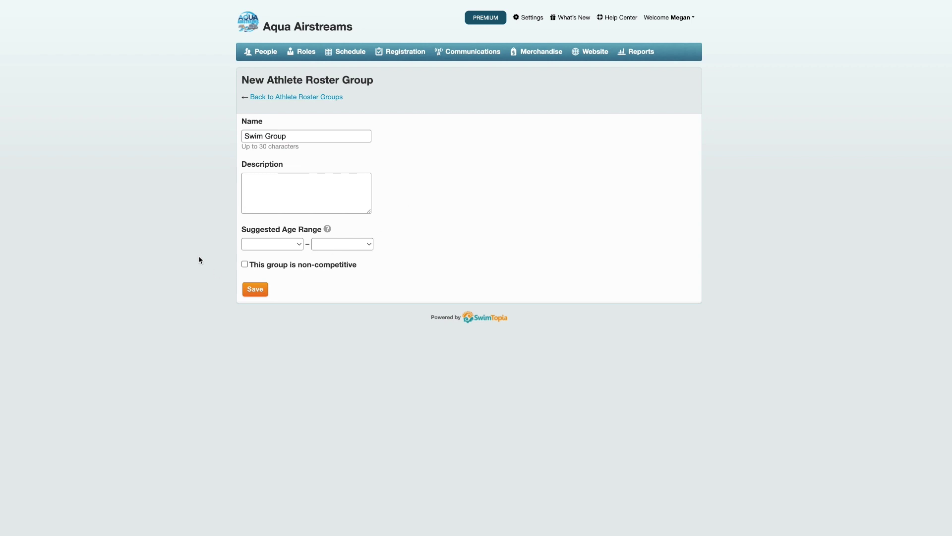
click(256, 245)
click(263, 316)
click(346, 245)
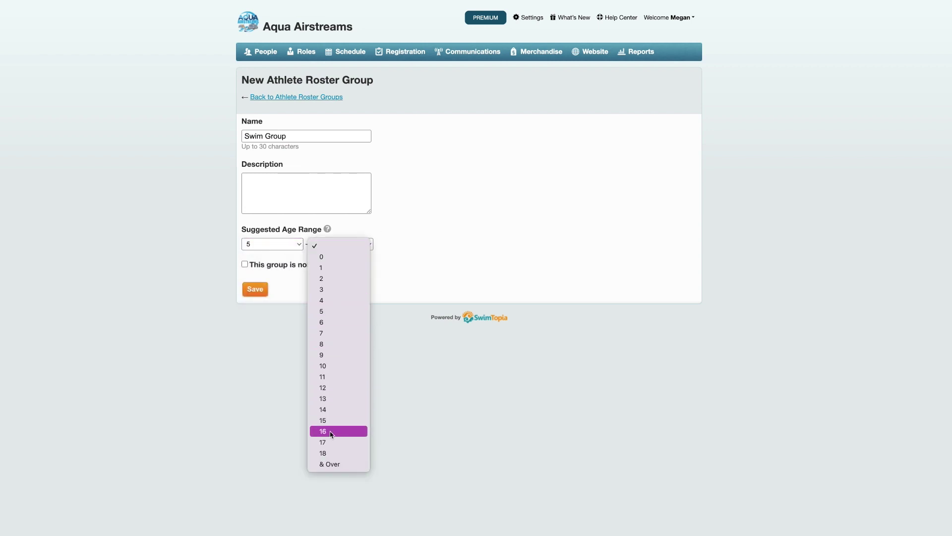
click(326, 453)
click(256, 289)
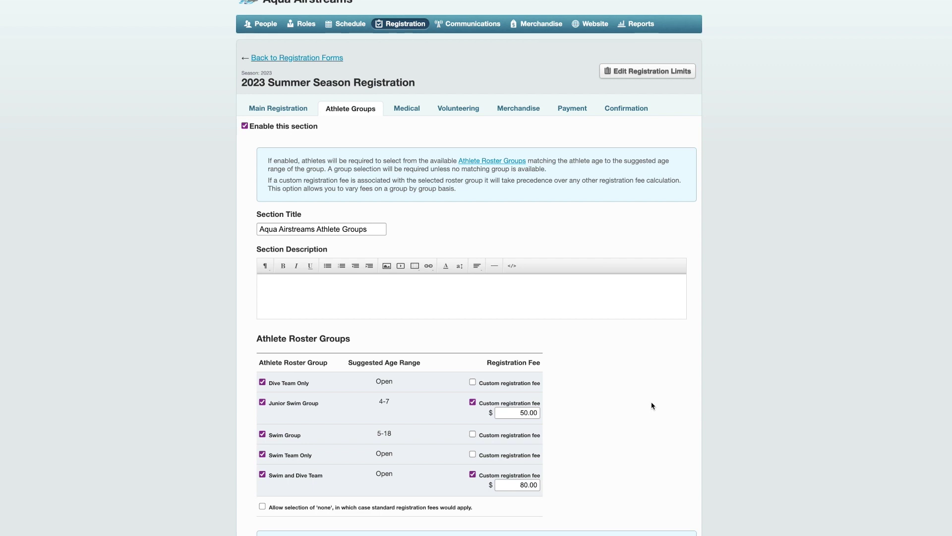
Allow selection of 'none' for the athlete roster groups in the 2023 Summer Season Registration form
scroll(614, 342, down, 2)
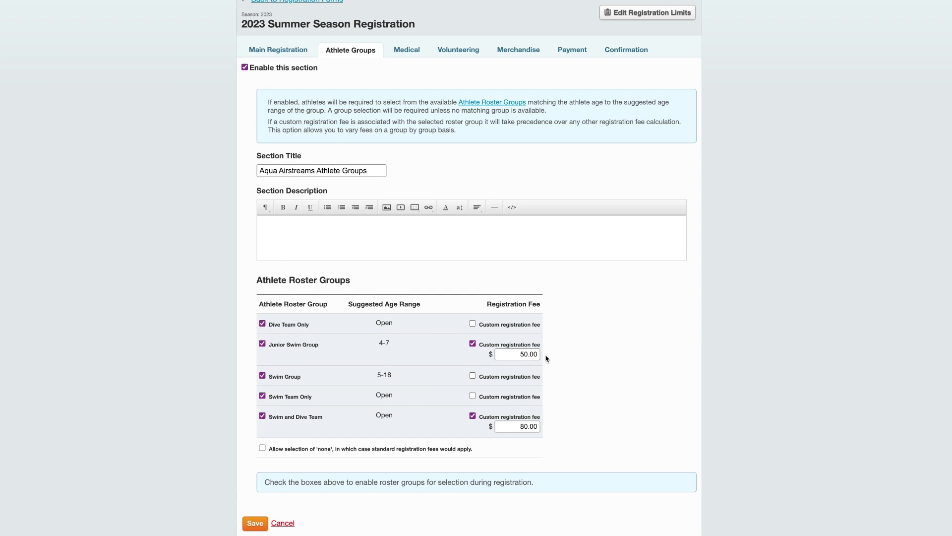
click(262, 448)
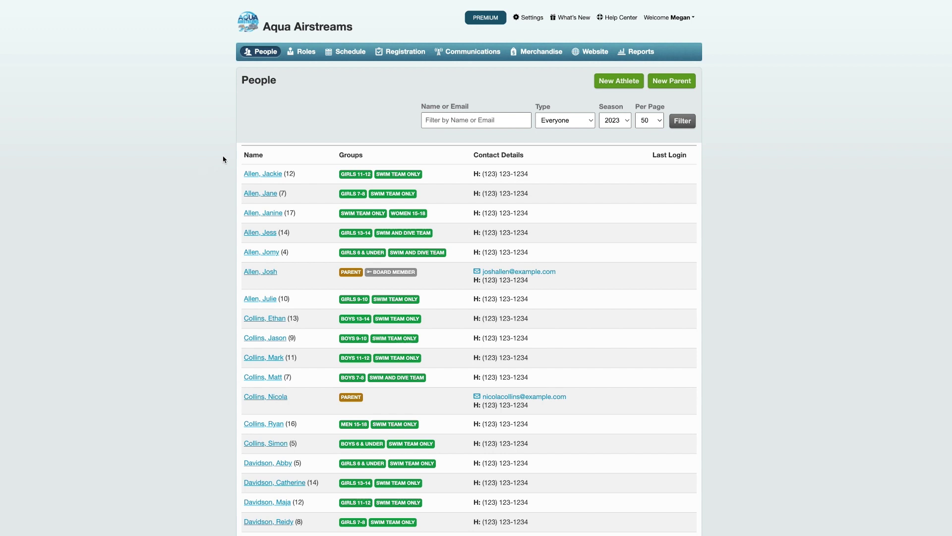
Change the first listed athlete's roster group to Swim and Dive Team and save the profile
click(267, 175)
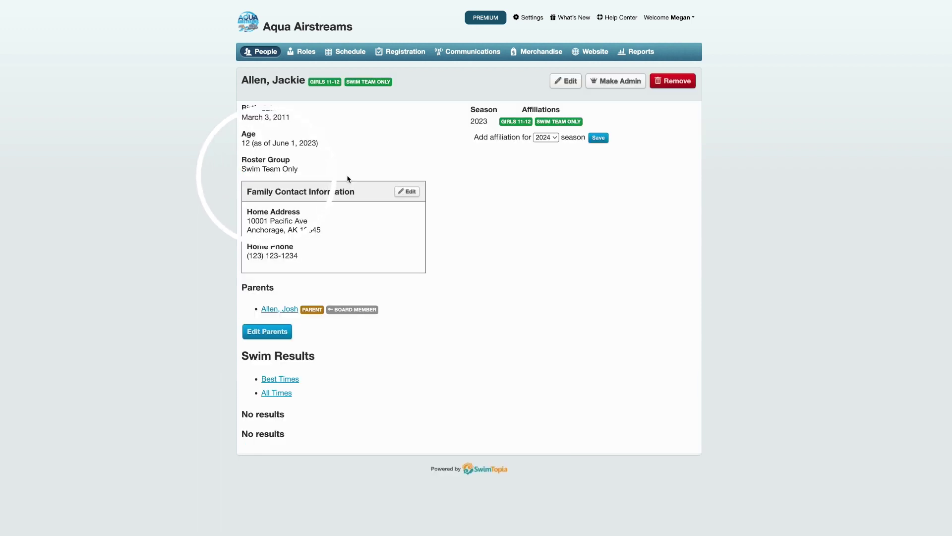
click(561, 85)
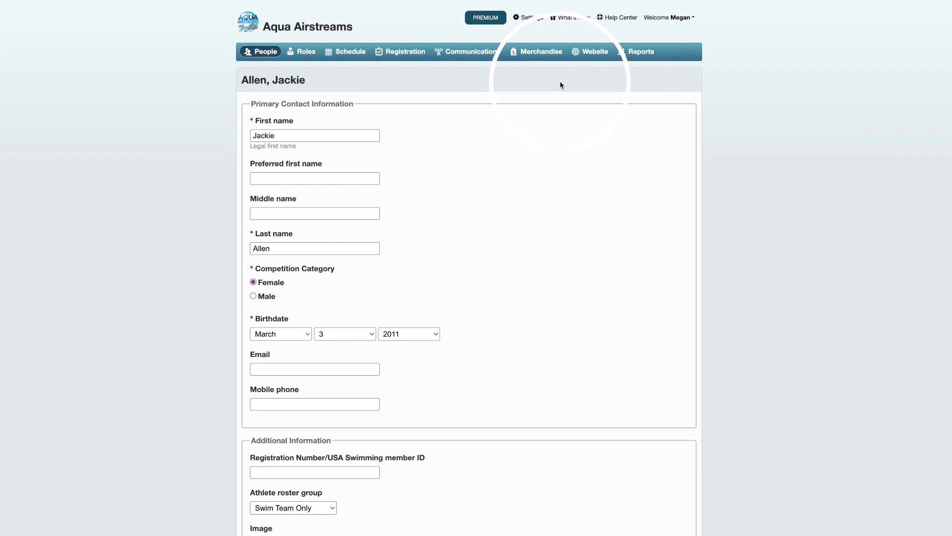
scroll(471, 277, down, 5)
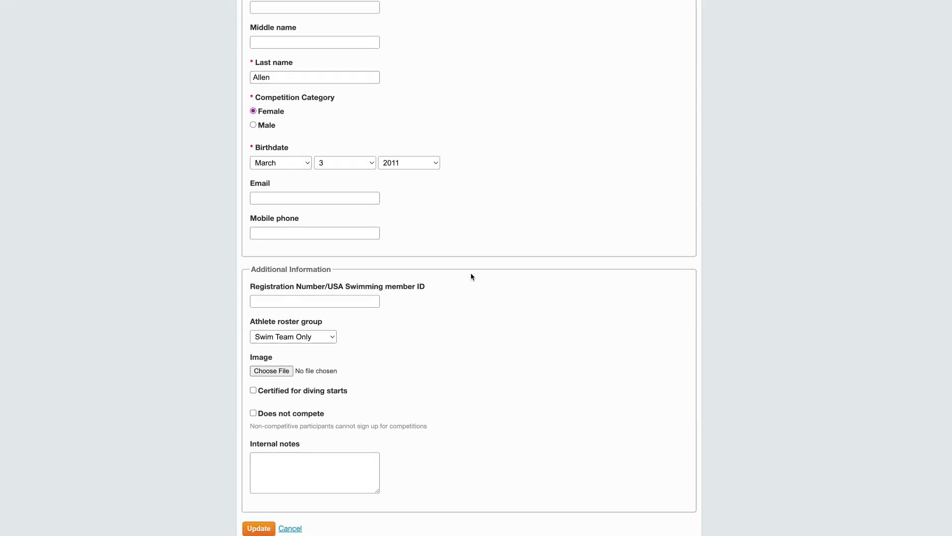
click(298, 340)
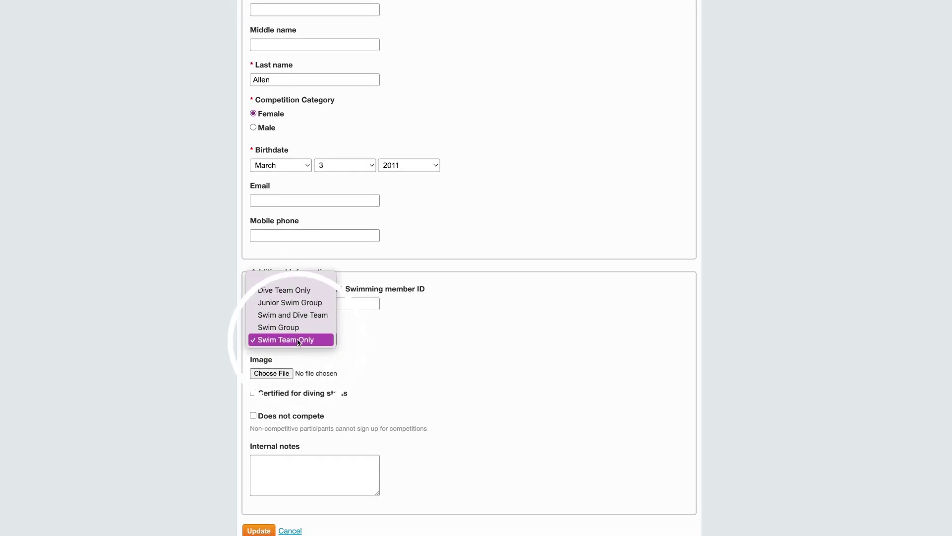
click(297, 317)
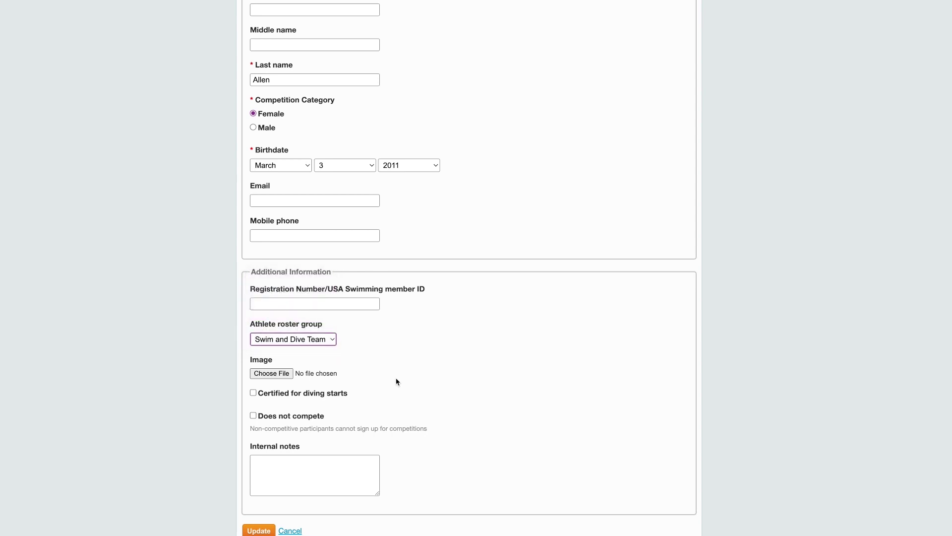
click(260, 530)
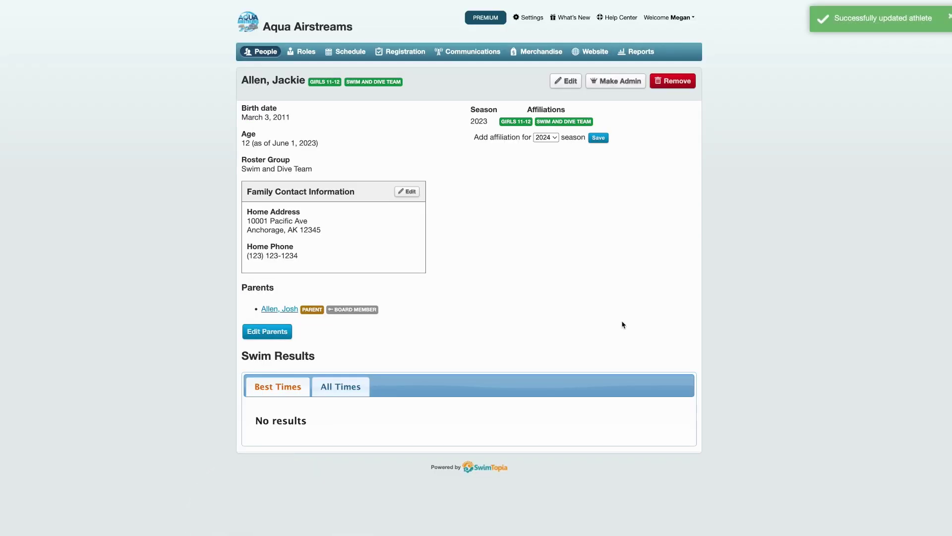
Compose a new email message and look up recipient groups matching "sw"
click(471, 53)
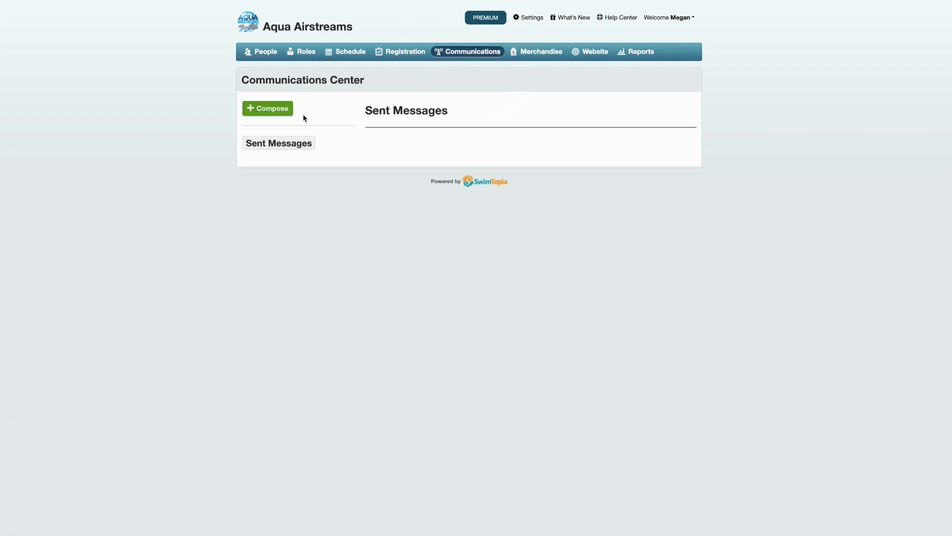
click(270, 113)
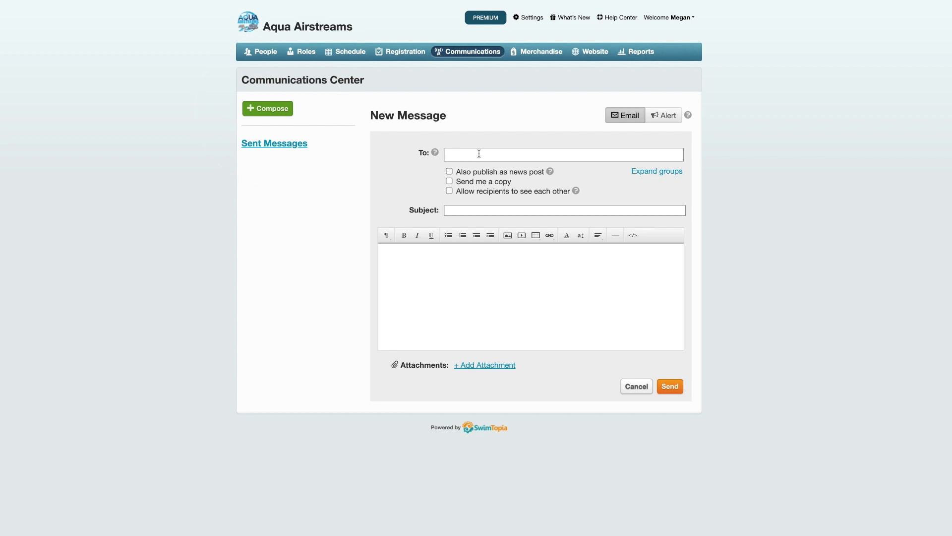
click(479, 154)
text(sw)
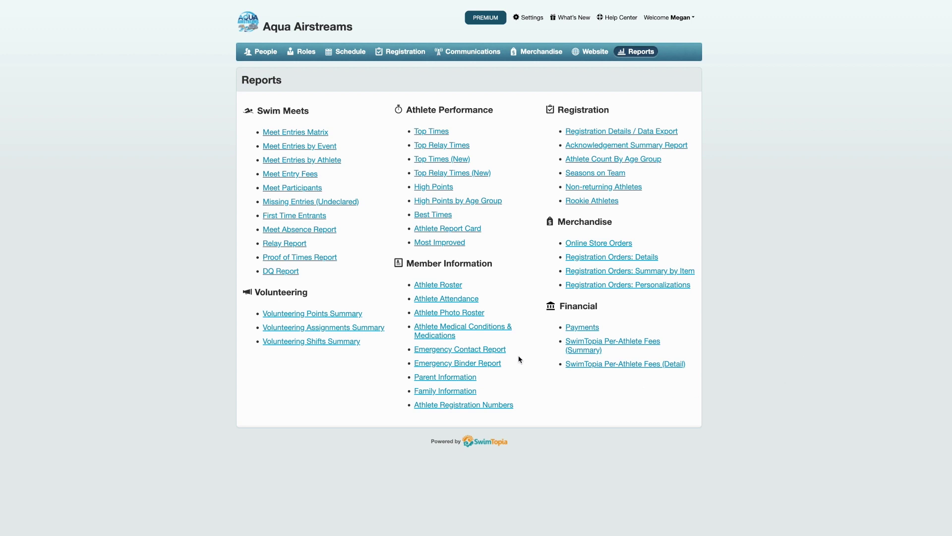
Generate an Athlete Roster report for the 2023 season limited to the Swim and Dive Team roster group
click(439, 287)
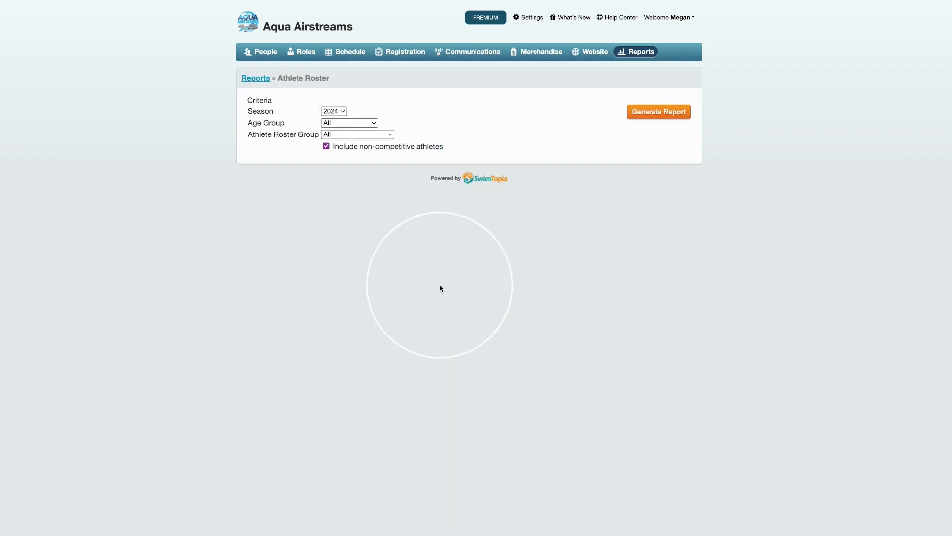
click(346, 112)
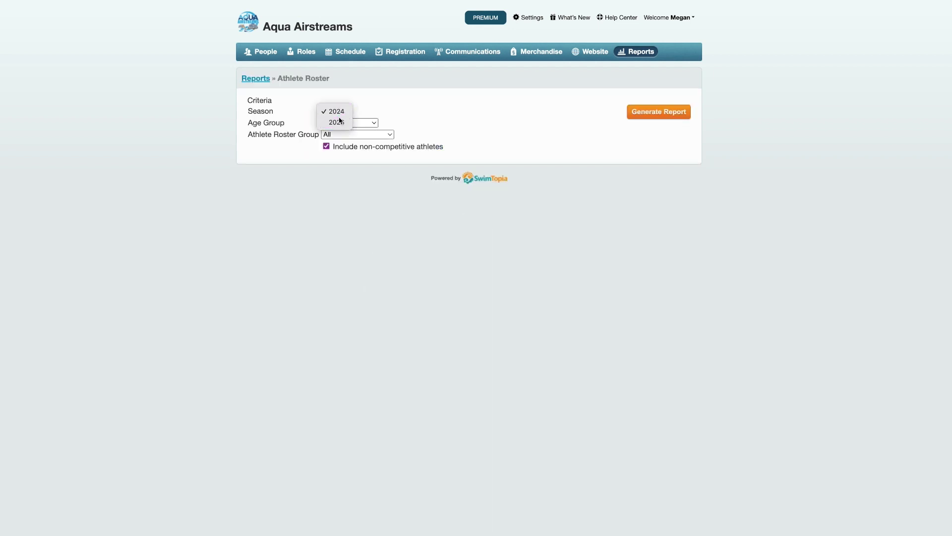
click(335, 121)
click(384, 135)
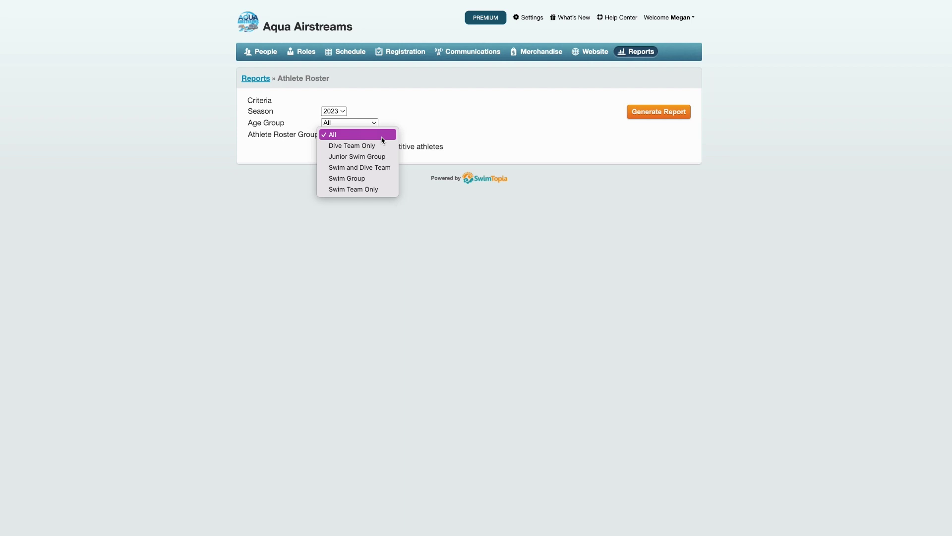
click(377, 167)
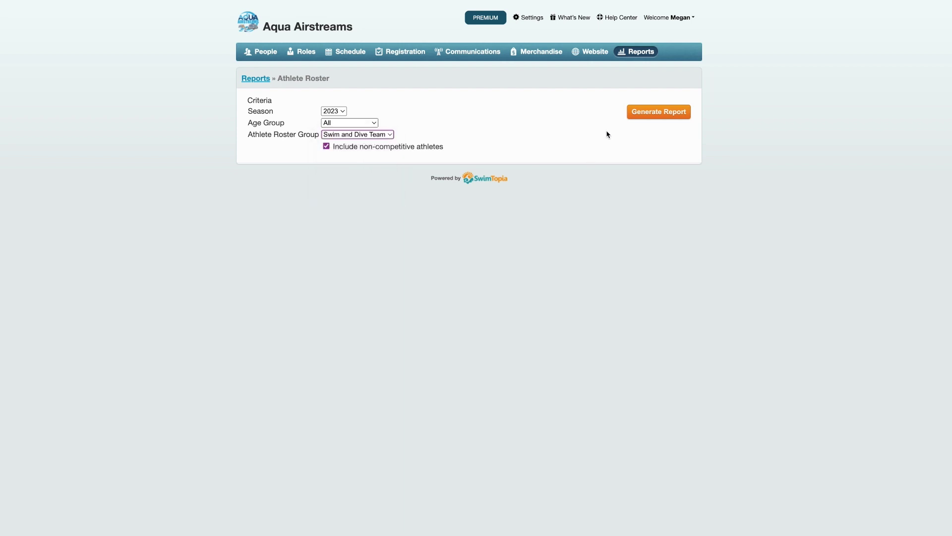
click(654, 112)
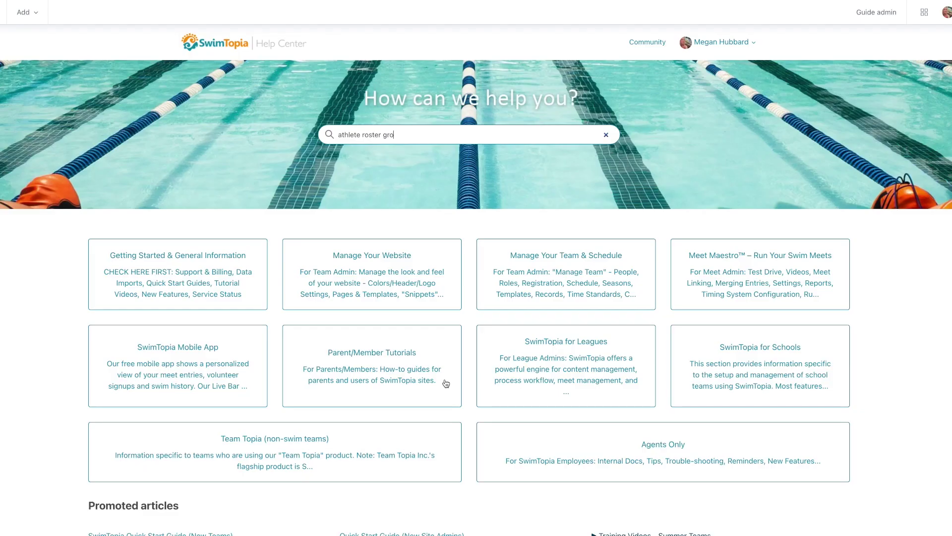
Search the SwimTopia Help Center for "athlete roster group"
text(up)
key(BackSpace)
key(BackSpace)
key(BackSpace)
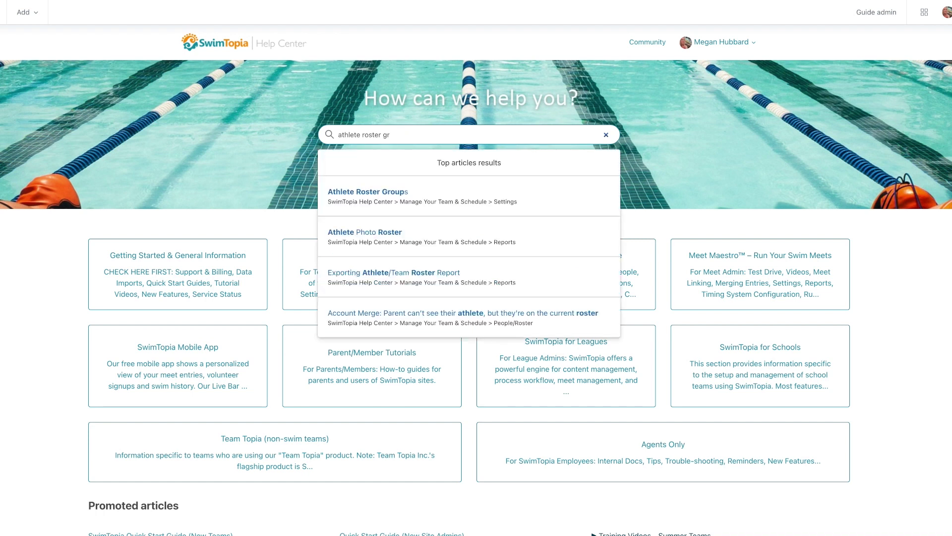
text(oup)
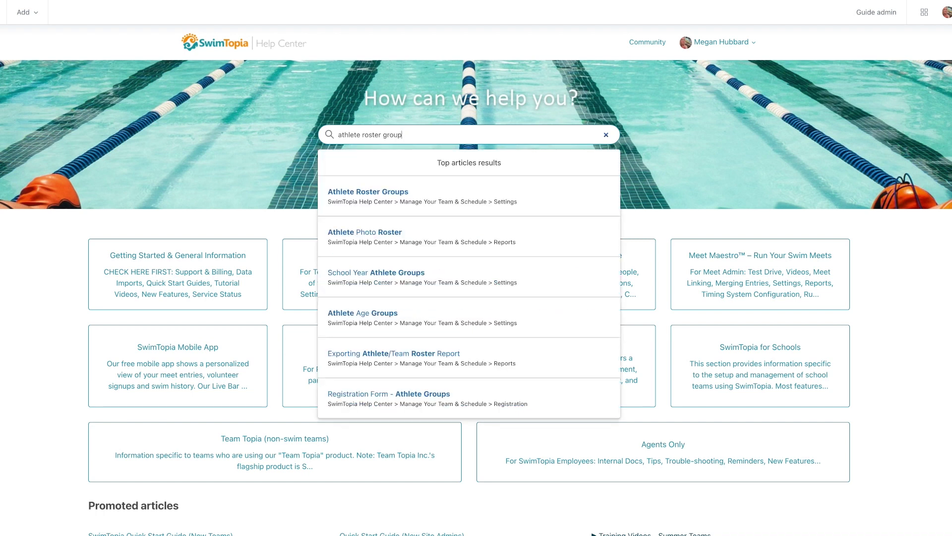